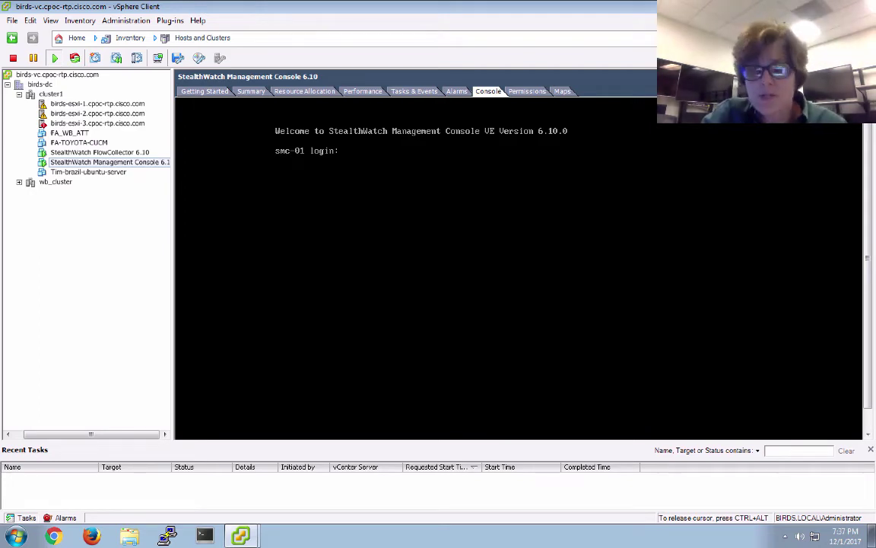
- Leave the SMC console at its smc-01 login prompt and bring up the open-applications switcher
key(super+Tab)
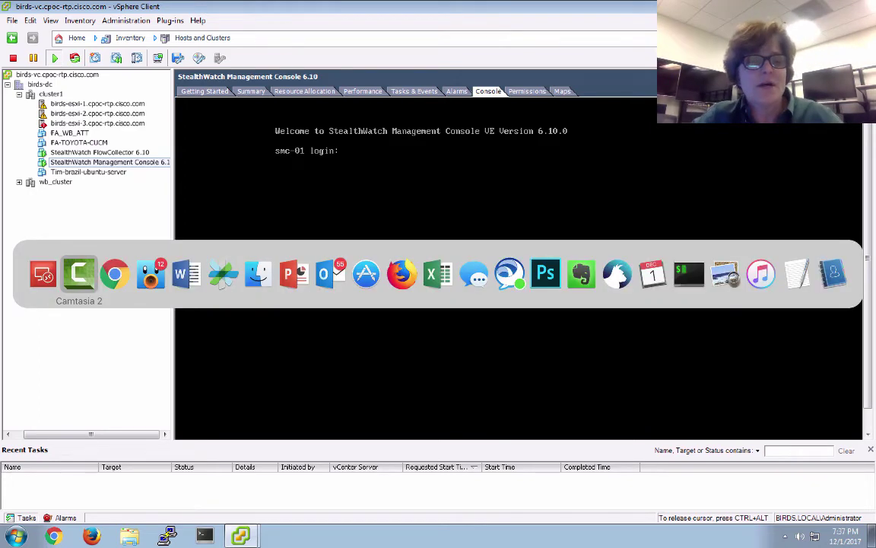
- Highlight the default credentials in Google's snippet, then open the network-node.com 'StealthWatch Installation and Setup' post
key(super+Tab)
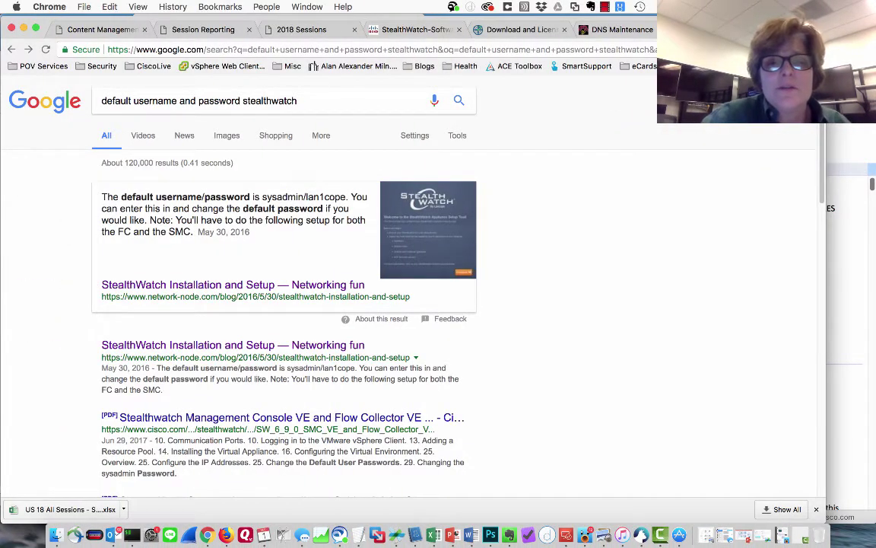
drag(263, 197, 347, 197)
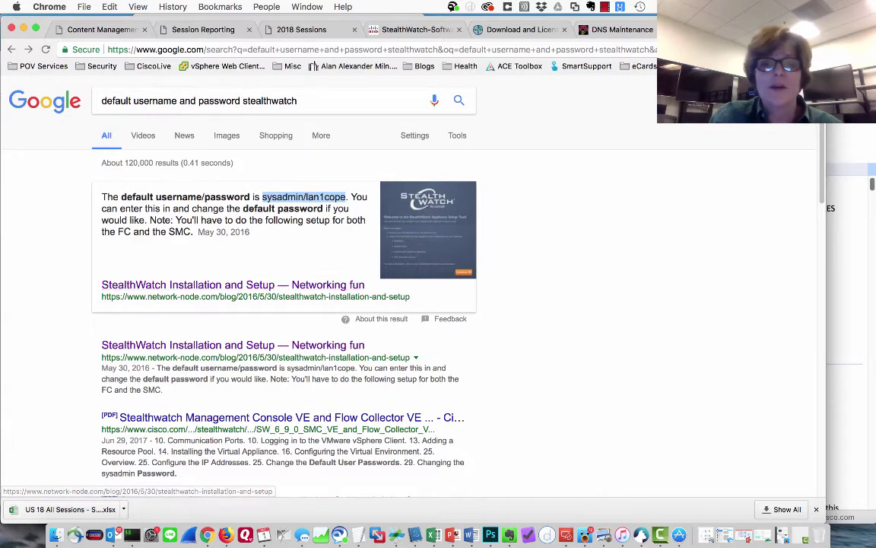
drag(139, 297, 220, 297)
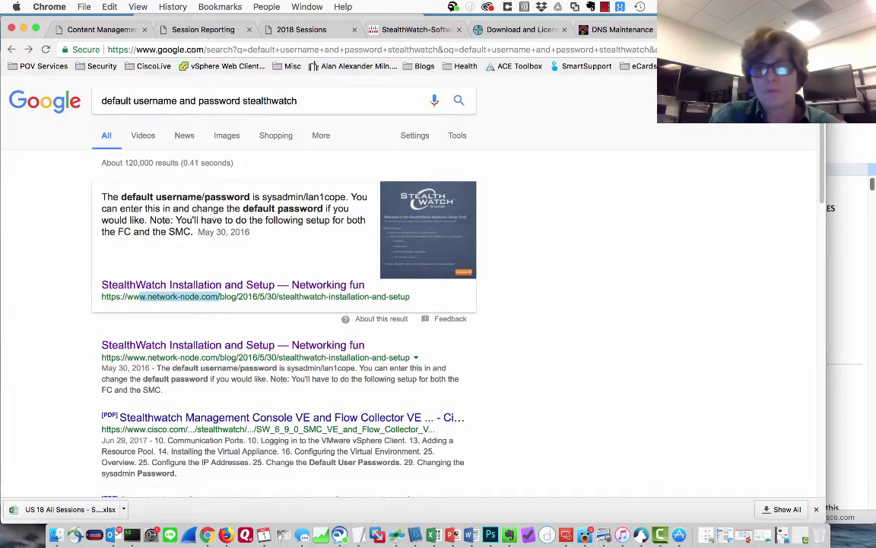
click(221, 285)
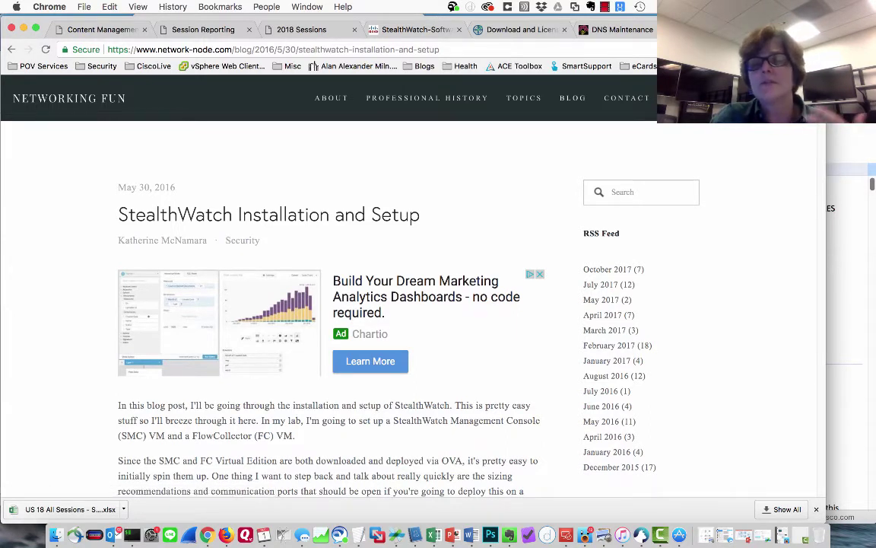
- Scroll past the sizing tables, ports table and diagram to the paragraph about logging in after restart
scroll(331, 305, down, 10)
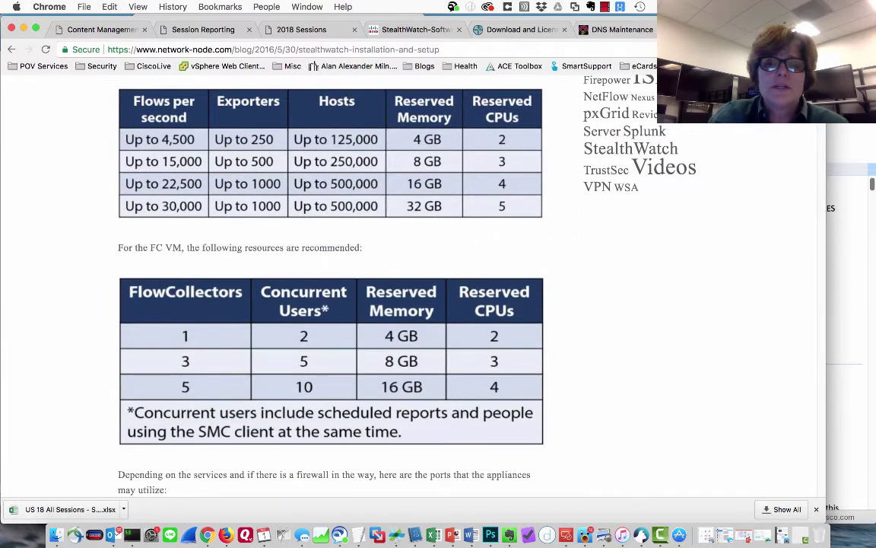
scroll(331, 304, up, 4)
scroll(330, 289, up, 1)
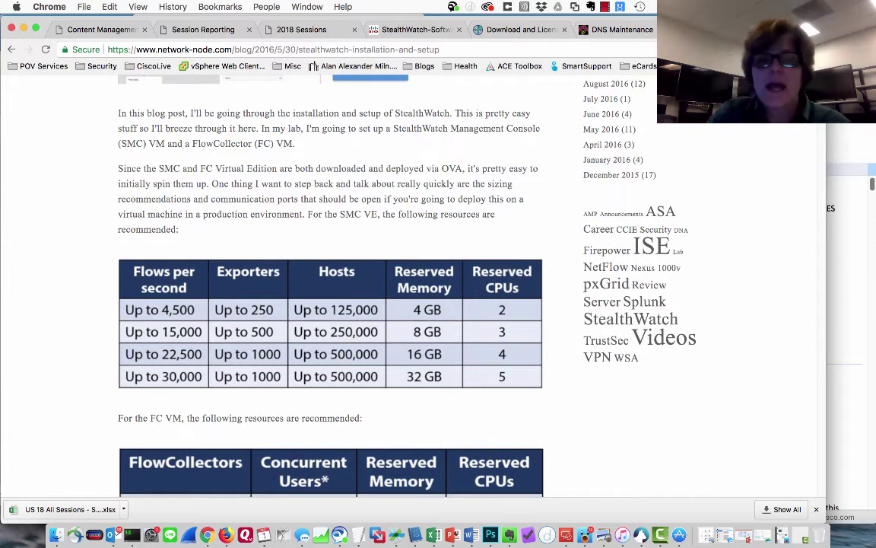
scroll(331, 289, down, 2)
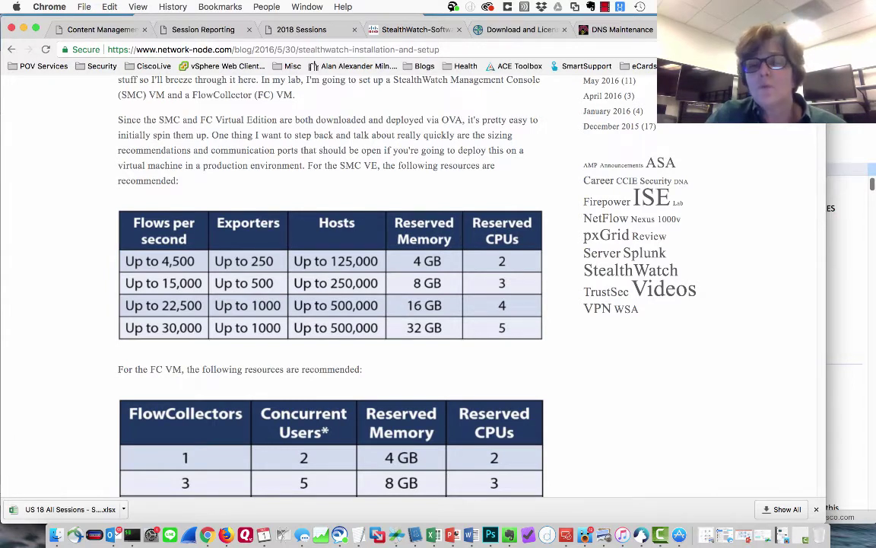
scroll(331, 281, down, 10)
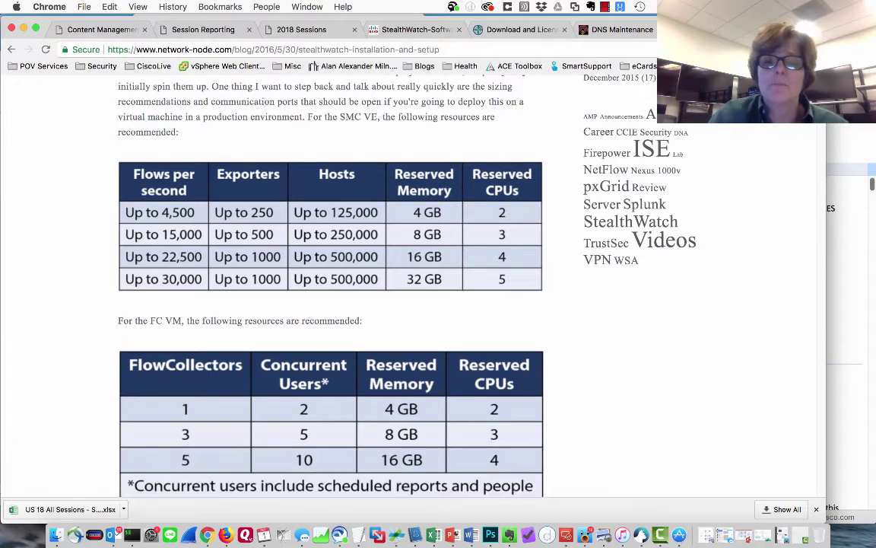
scroll(331, 281, down, 10)
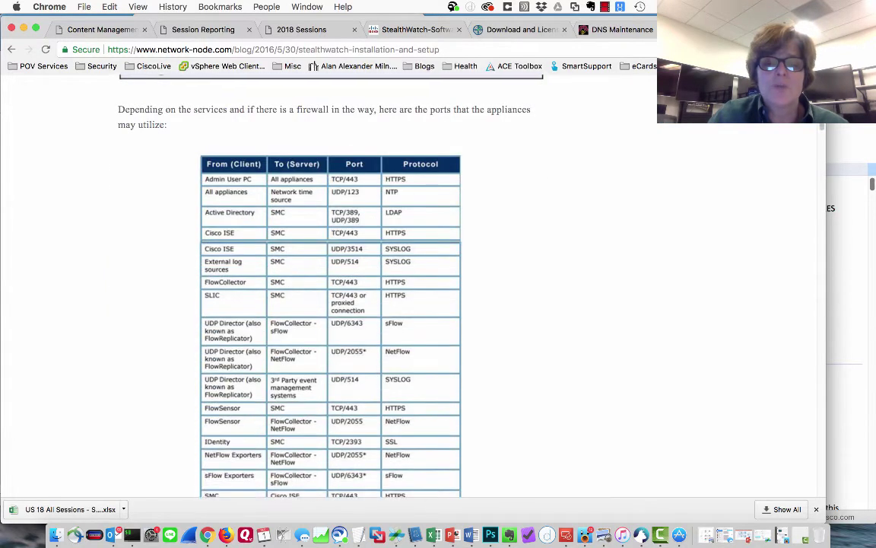
scroll(331, 282, down, 10)
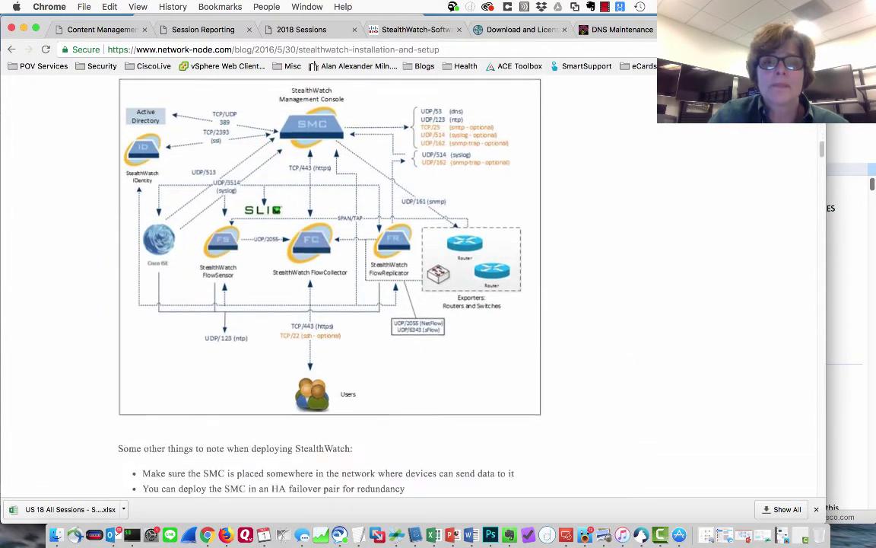
scroll(331, 282, down, 10)
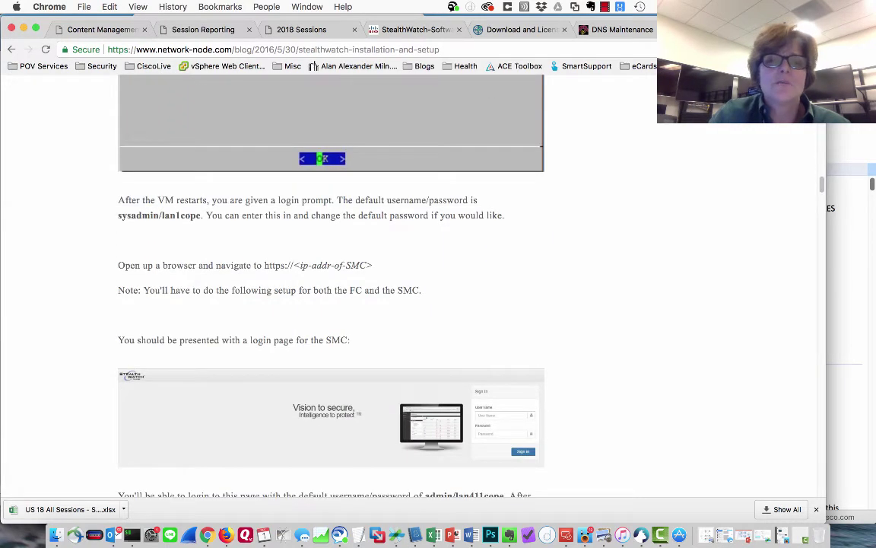
- Highlight the default username/password and the change-password advice, then return to the vSphere console
drag(118, 215, 201, 216)
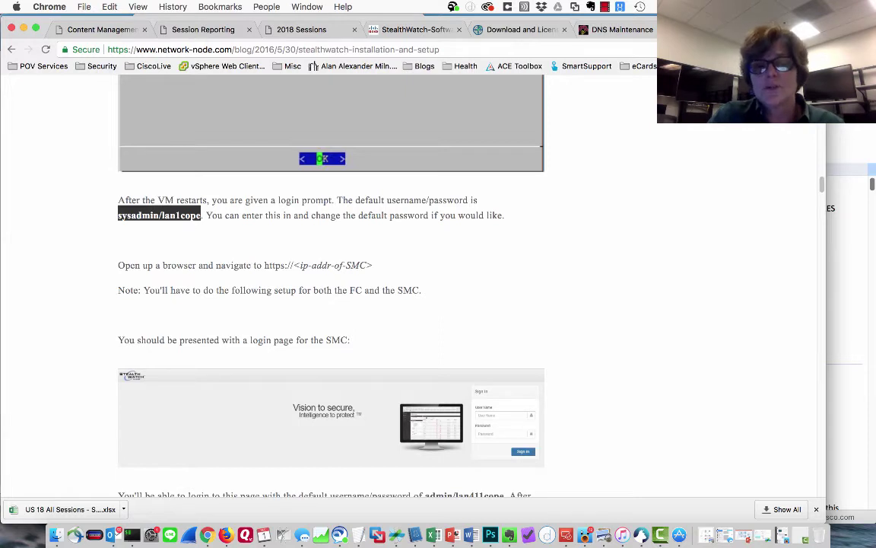
drag(321, 215, 484, 215)
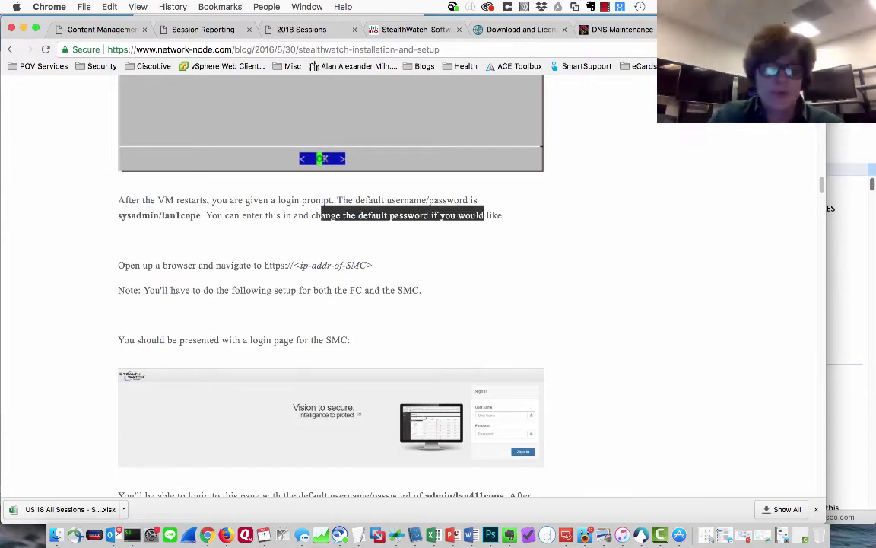
key(super+Tab)
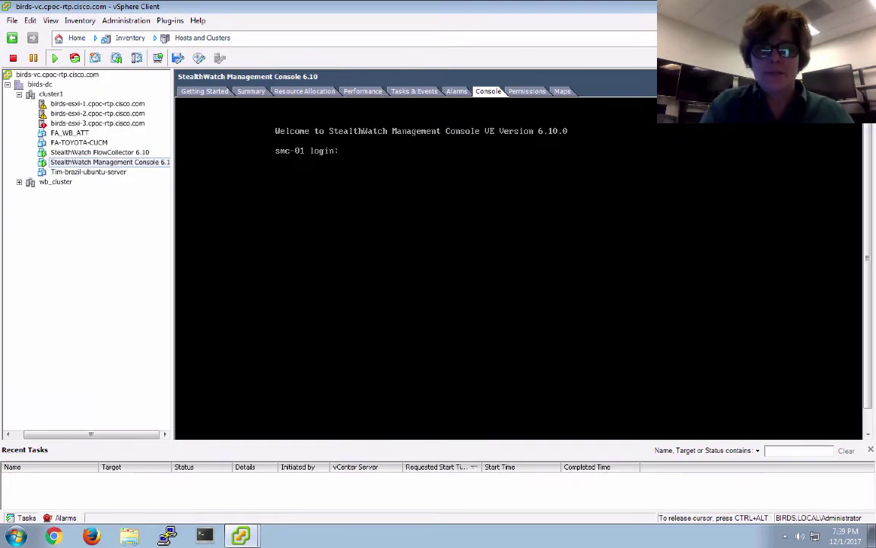
- Log in at the smc-01 prompt as sysadmin with the default password
text(sysadmin)
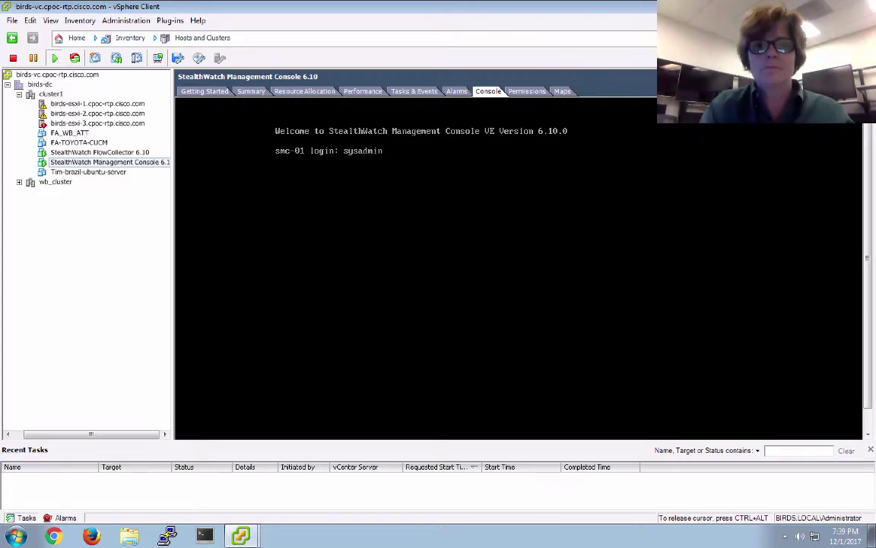
key(Return)
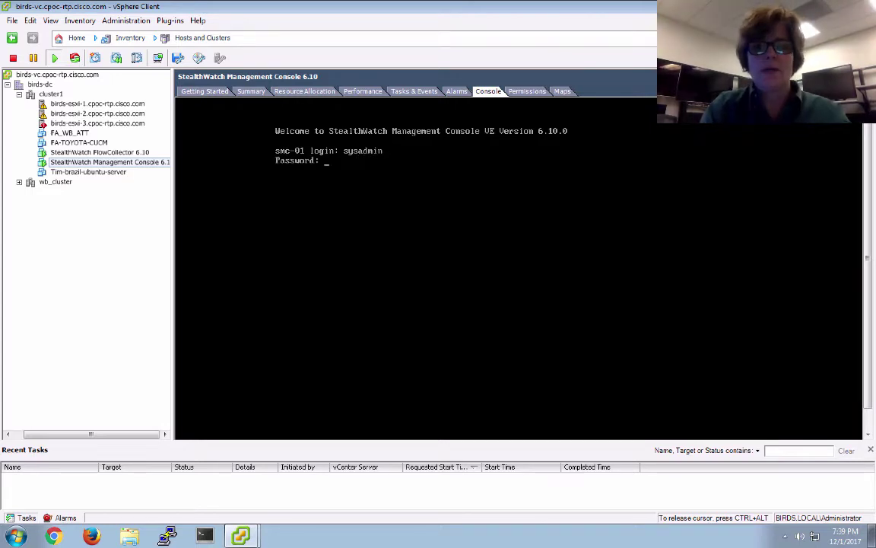
key(Return)
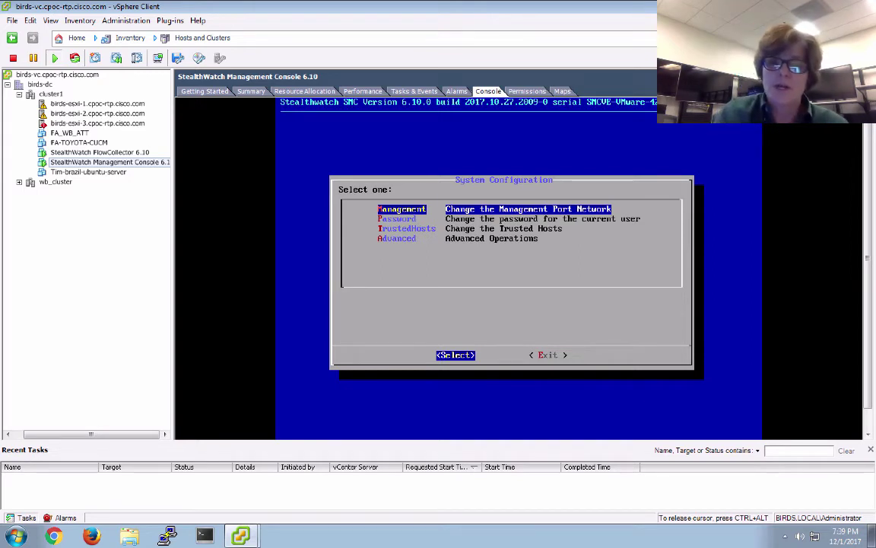
- Accept IP 172.26.33.27, netmask 255.255.255.192, broadcast 172.26.33.63 and gateway 172.26.33.1 without changes
key(Return)
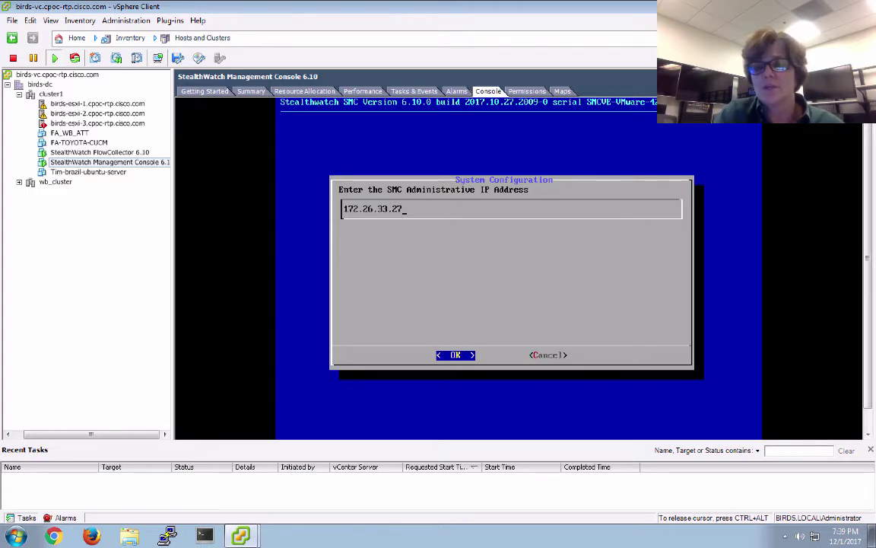
key(Return)
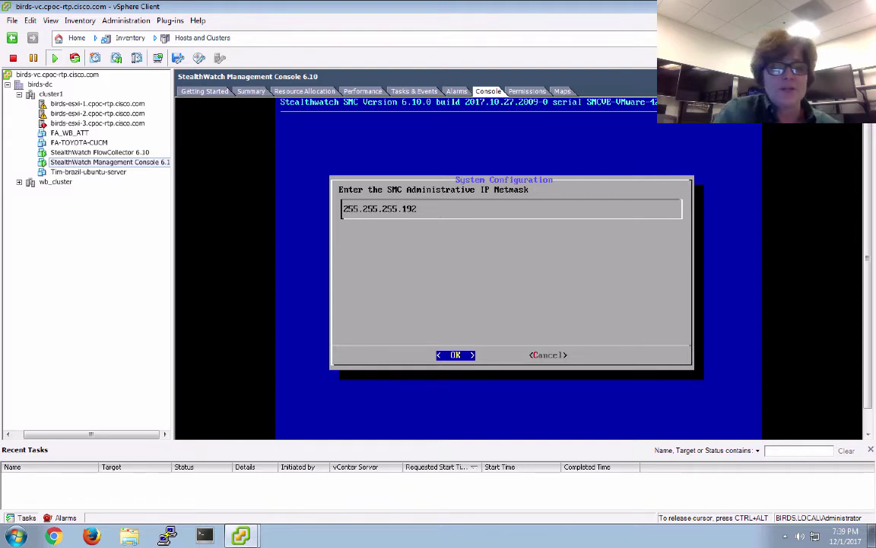
key(Return)
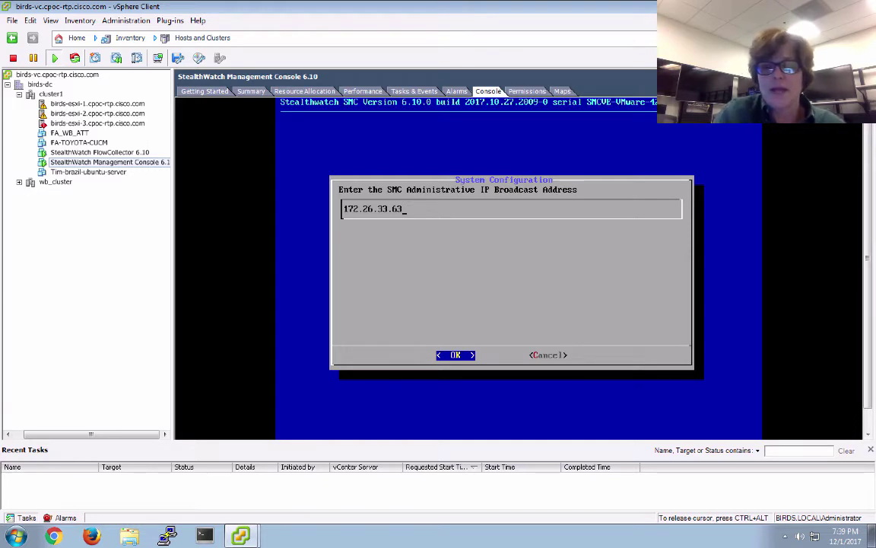
key(Return)
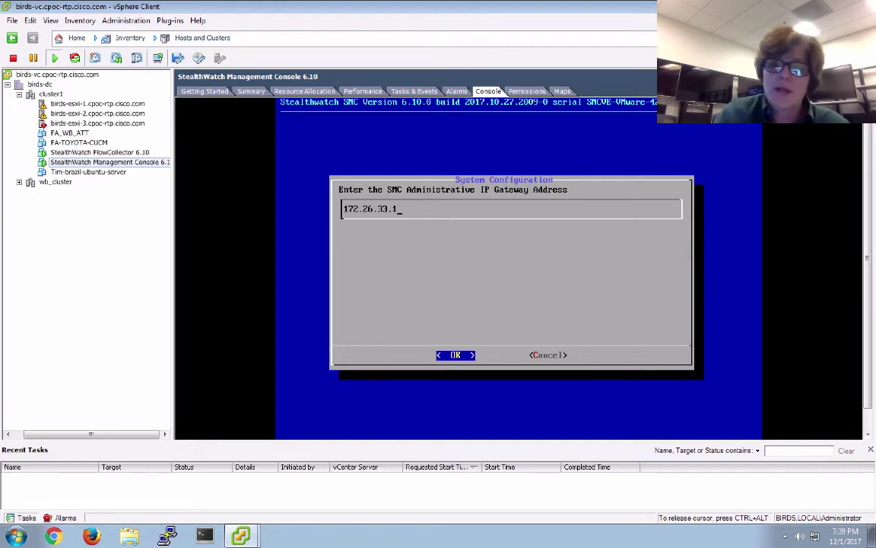
key(Return)
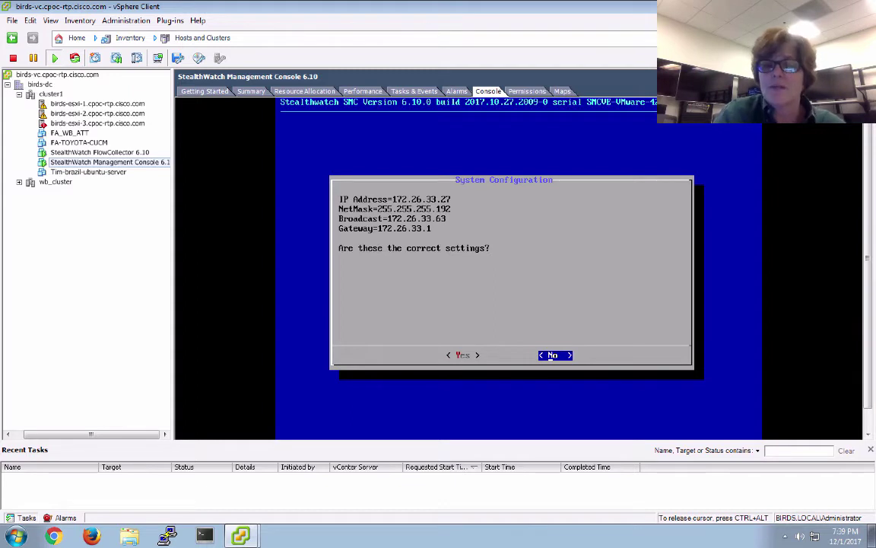
key(Left)
key(Return)
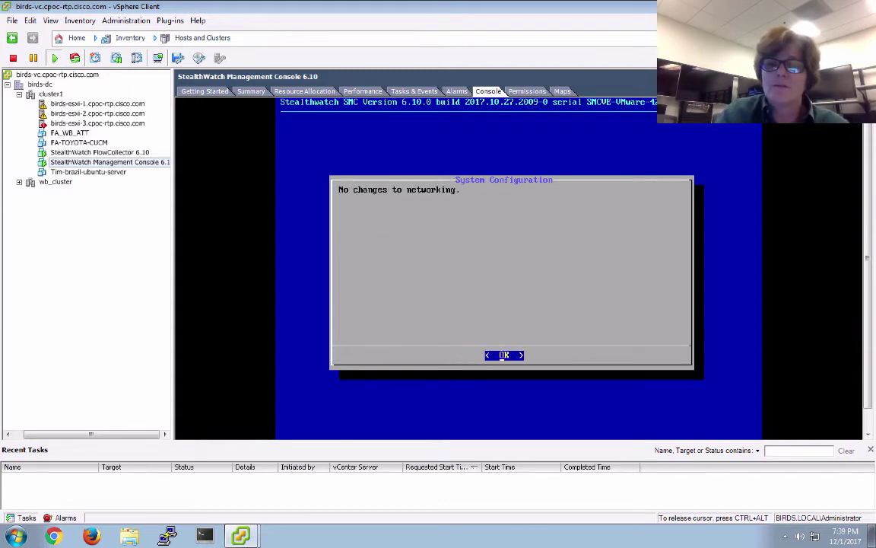
key(Return)
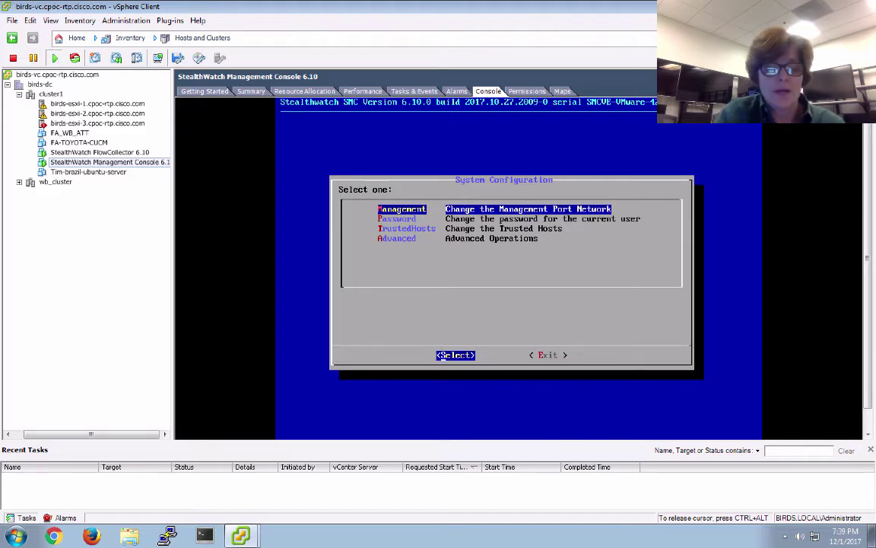
key(super+Tab)
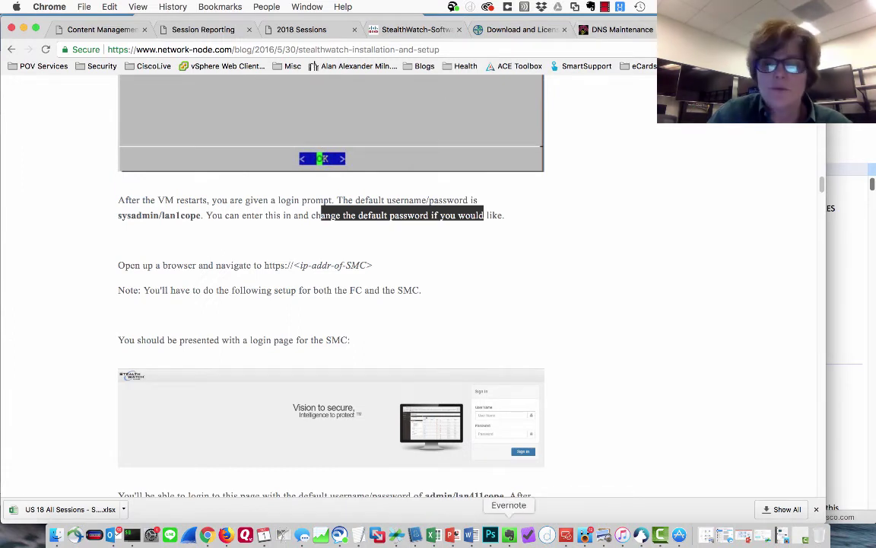
click(510, 535)
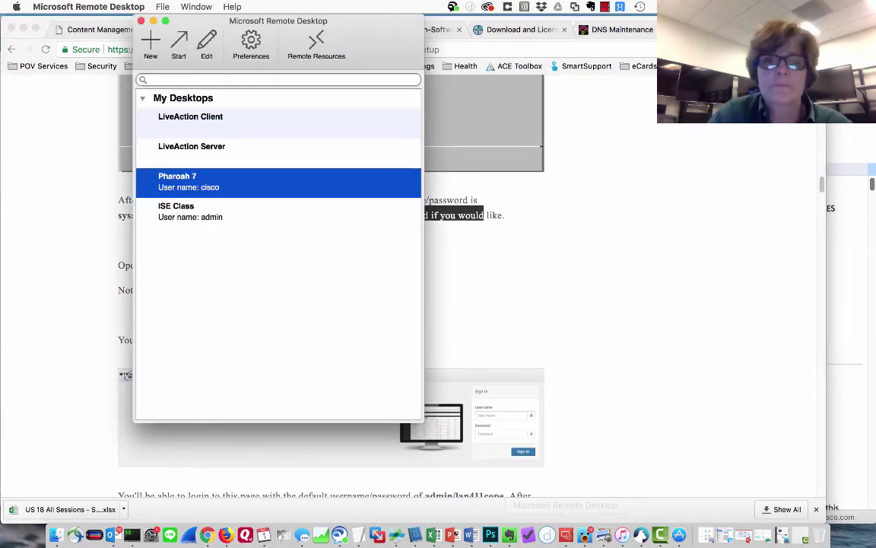
key(Return)
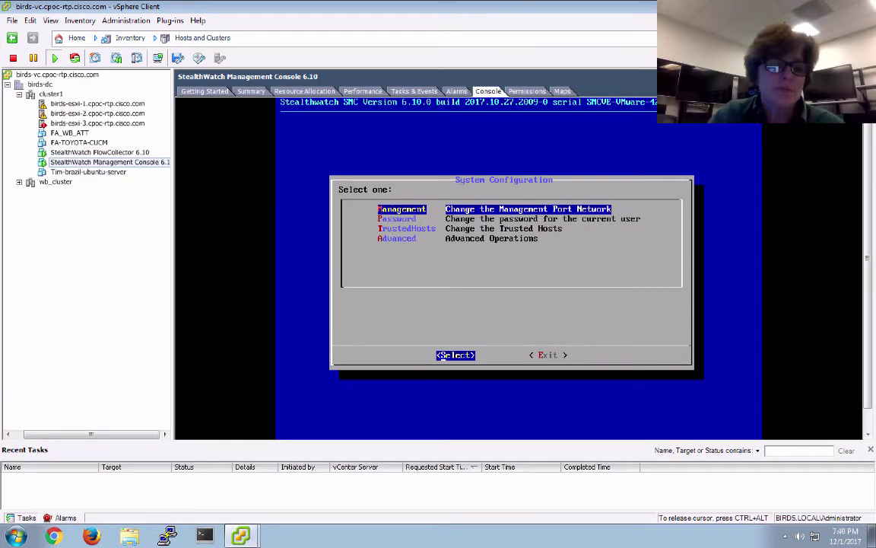
mouse_move(439, 2)
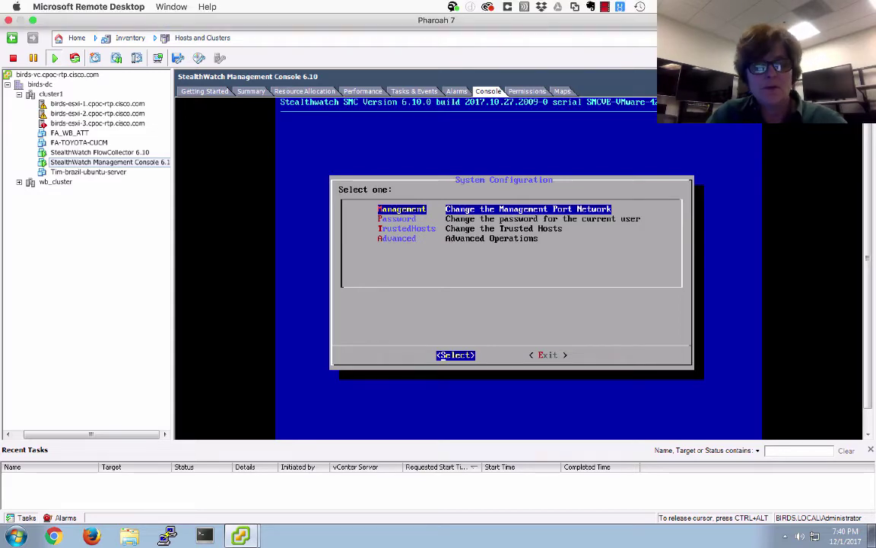
click(53, 536)
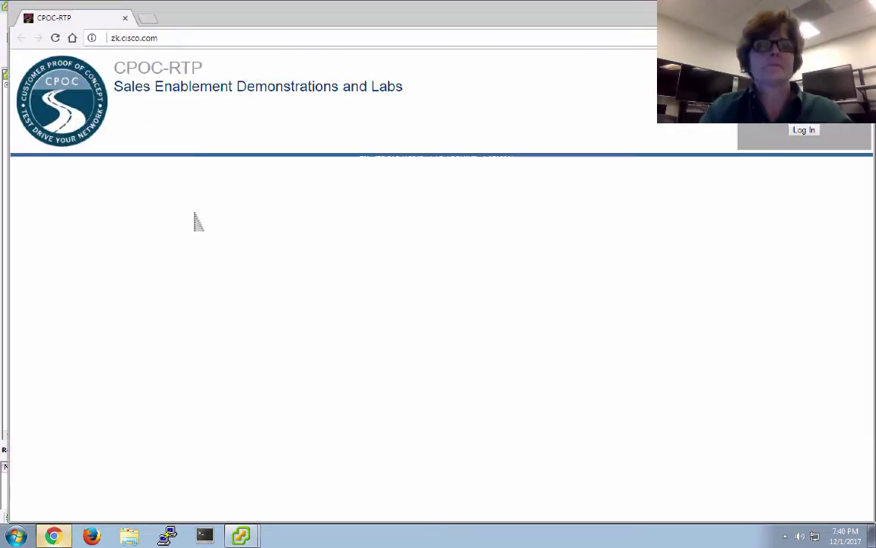
click(214, 42)
text(https://172.26.33.27)
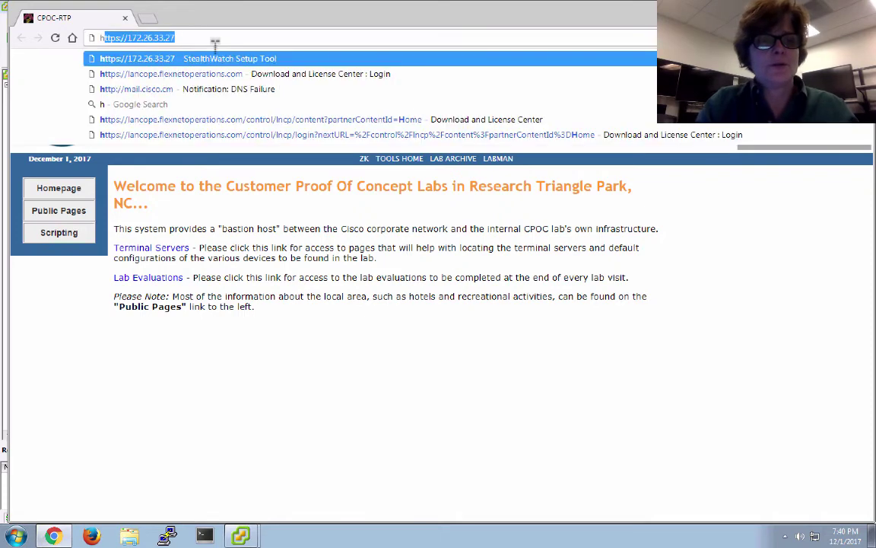
key(Return)
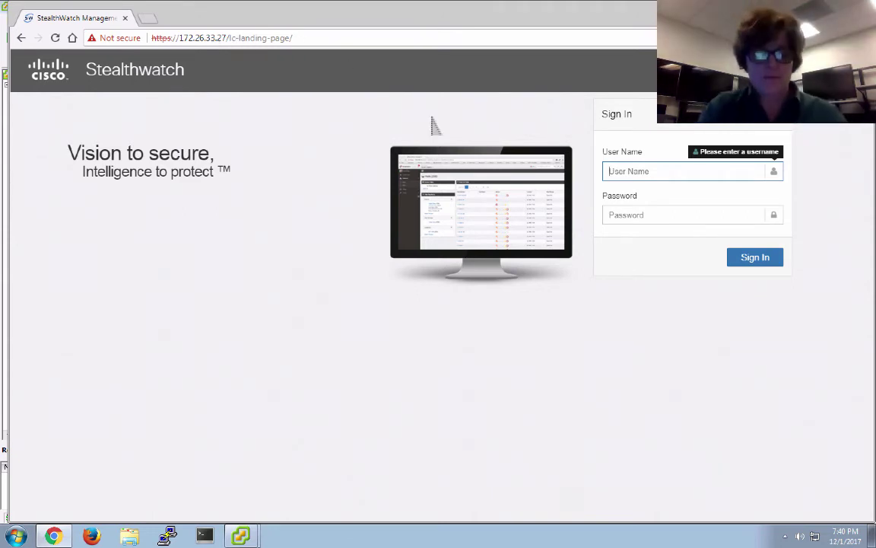
- Scroll the blog to the SMC web login's default admin credentials, then bring back Remote Desktop's connection list
key(super+Tab)
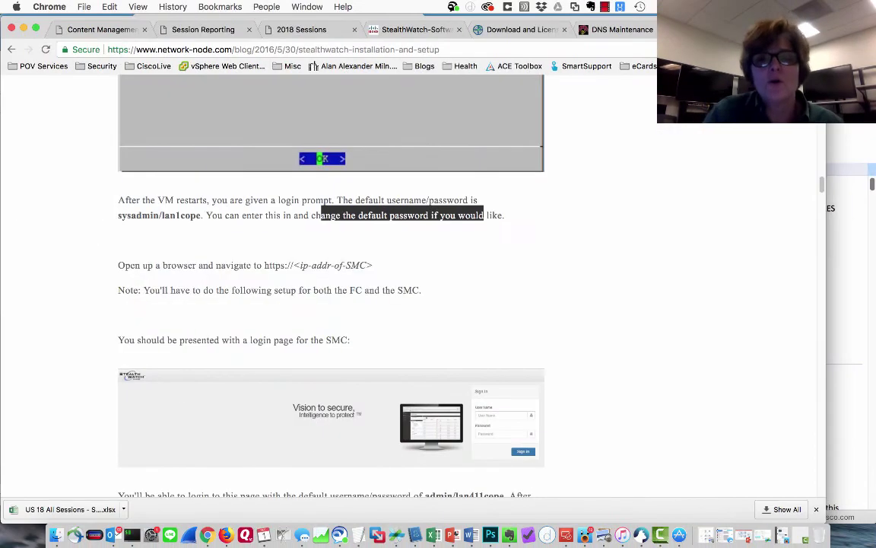
scroll(331, 289, down, 2)
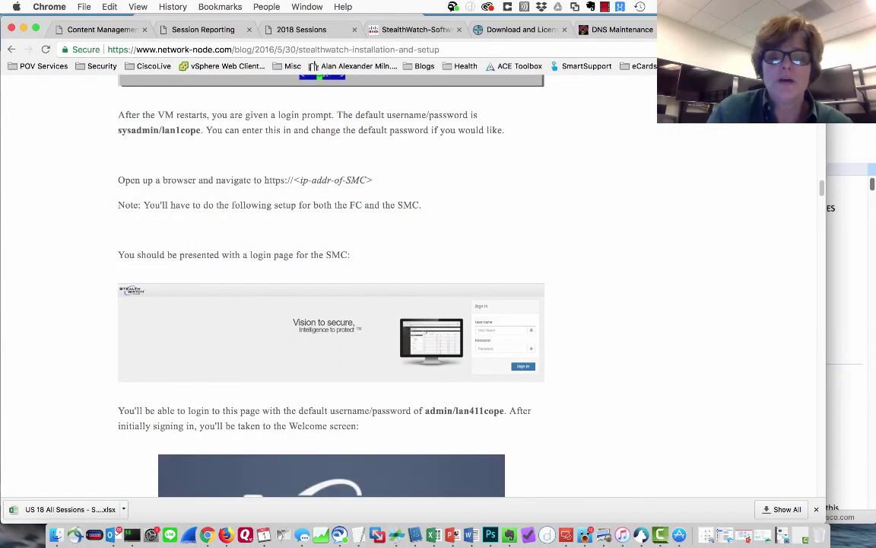
scroll(331, 289, down, 2)
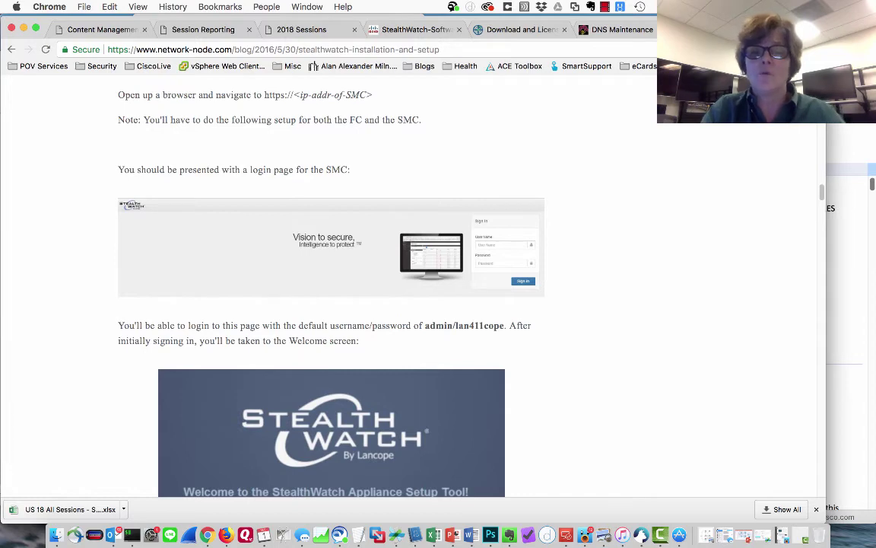
key(super+Tab)
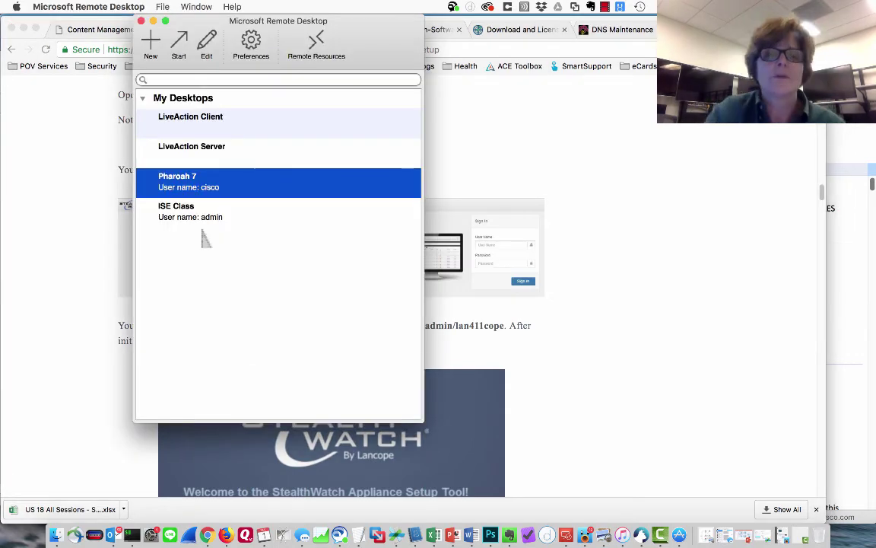
- Return to the Pharoah 7 session and sign in to Stealthwatch as admin with the default password
key(Return)
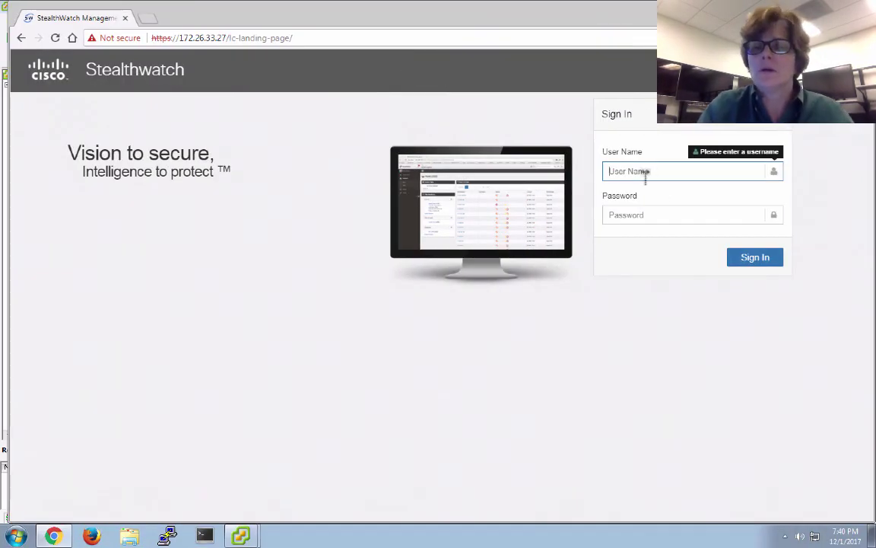
text(admin)
key(Tab)
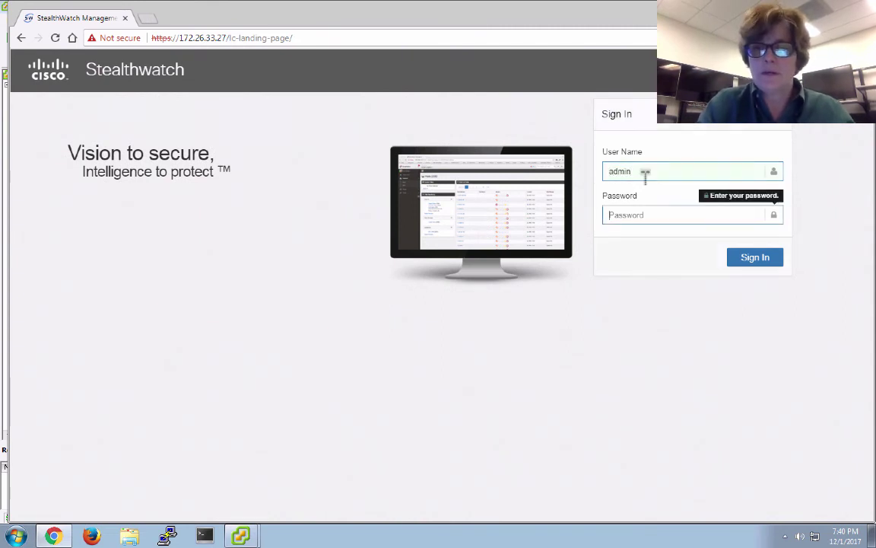
text(l*****)
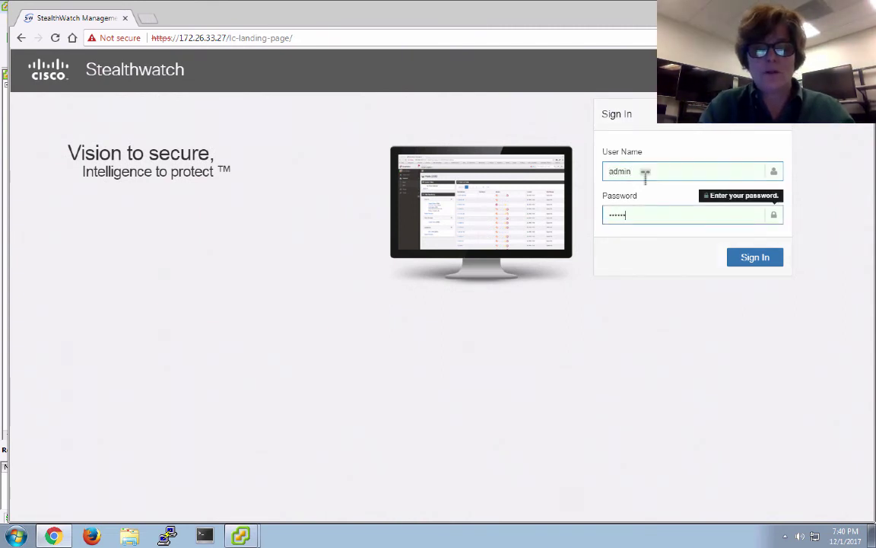
text(****)
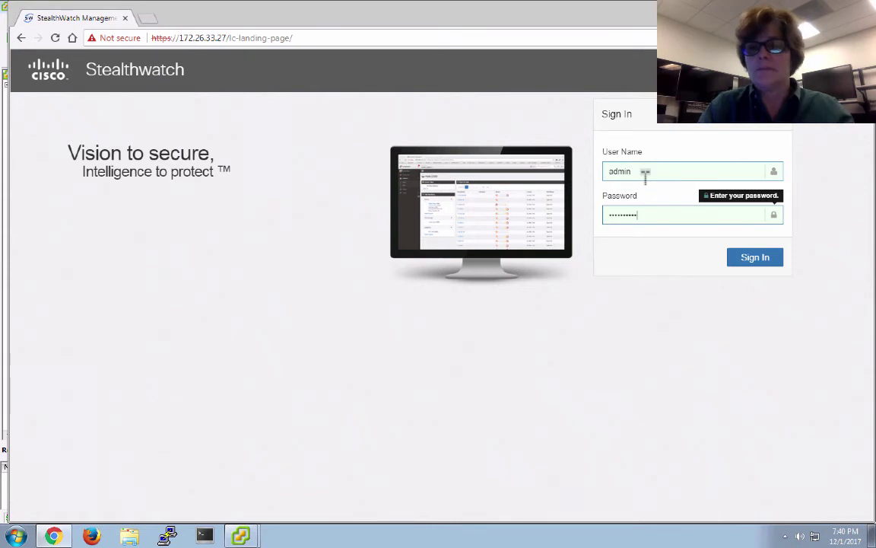
click(769, 262)
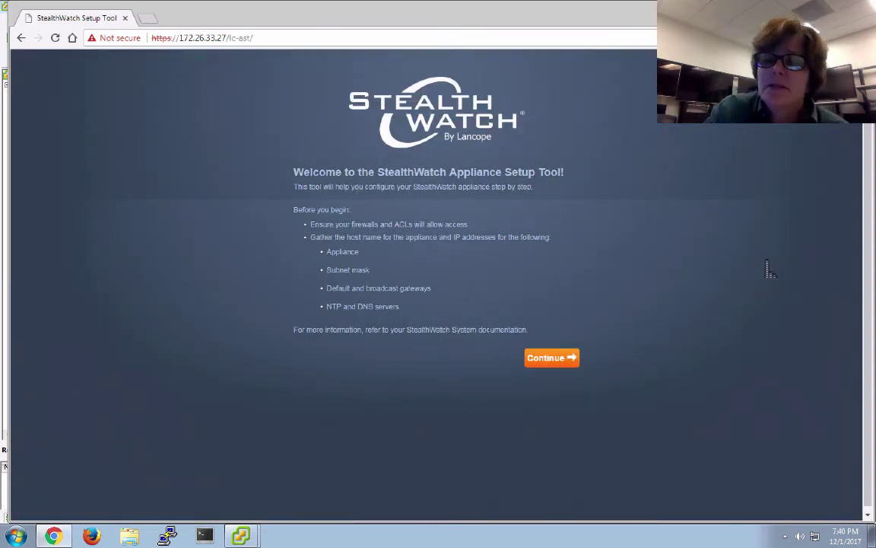
- Continue to Step 1, Management Network Interface, then switch back to the blog on the Mac
click(555, 367)
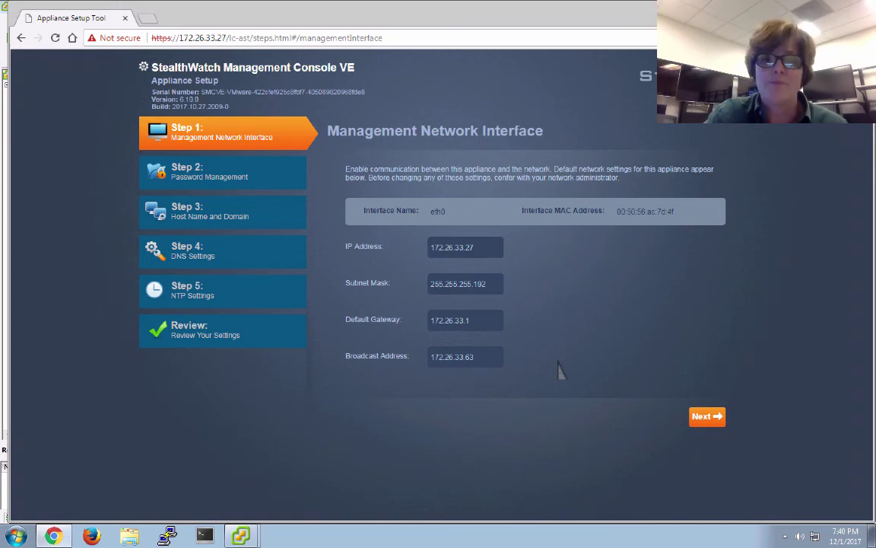
key(super+Tab)
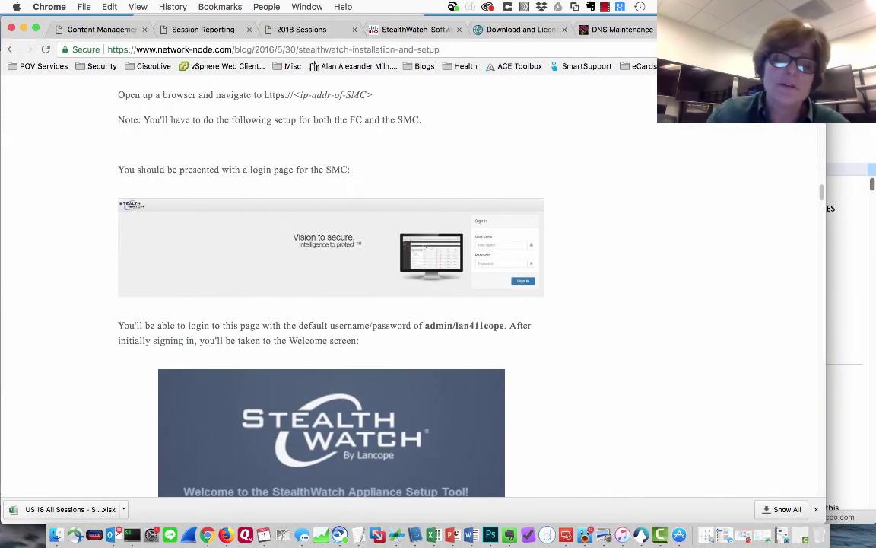
- Scroll the Networking Fun post to the Step 1 Management Network Interface section
scroll(329, 289, down, 2)
scroll(329, 289, down, 20)
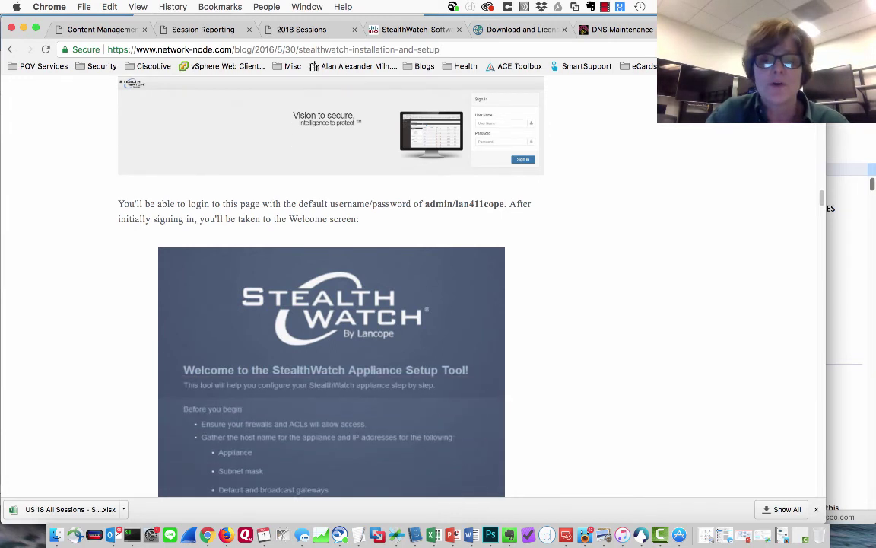
scroll(329, 289, down, 3)
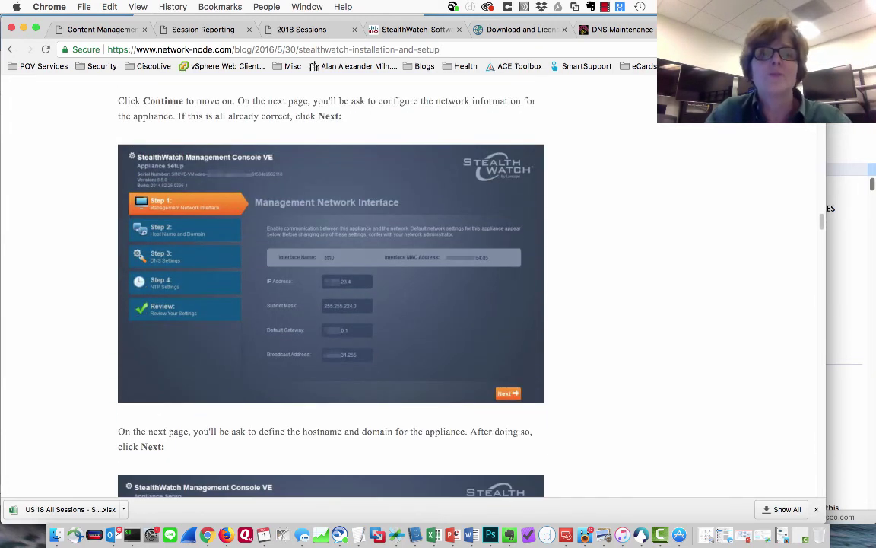